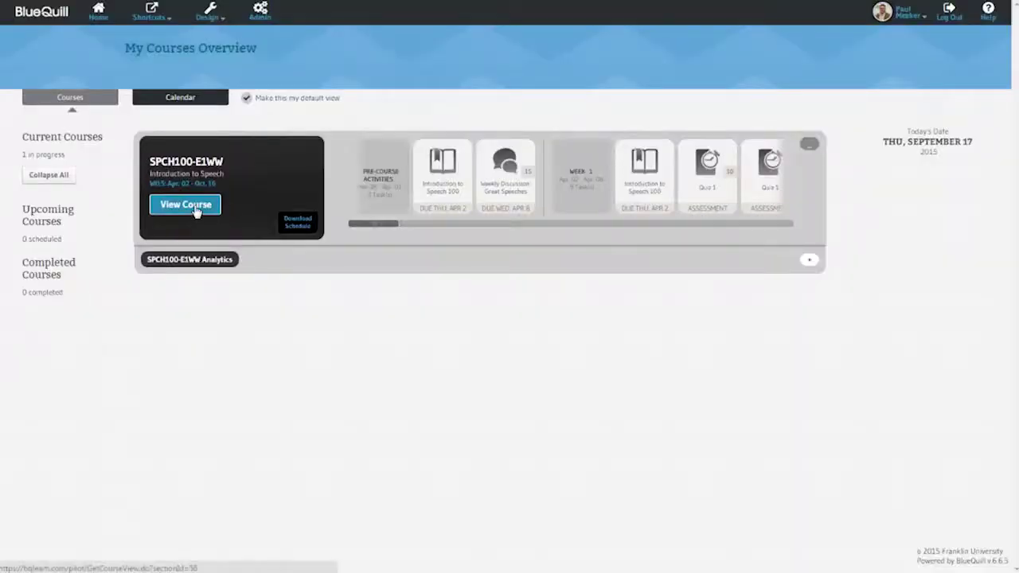
In the SPCH100-E1WW GradeGrid, score the third student 1 for QTI and 2 for DEMO, and comment on their Weekly Discussion score.
left_click(191, 206)
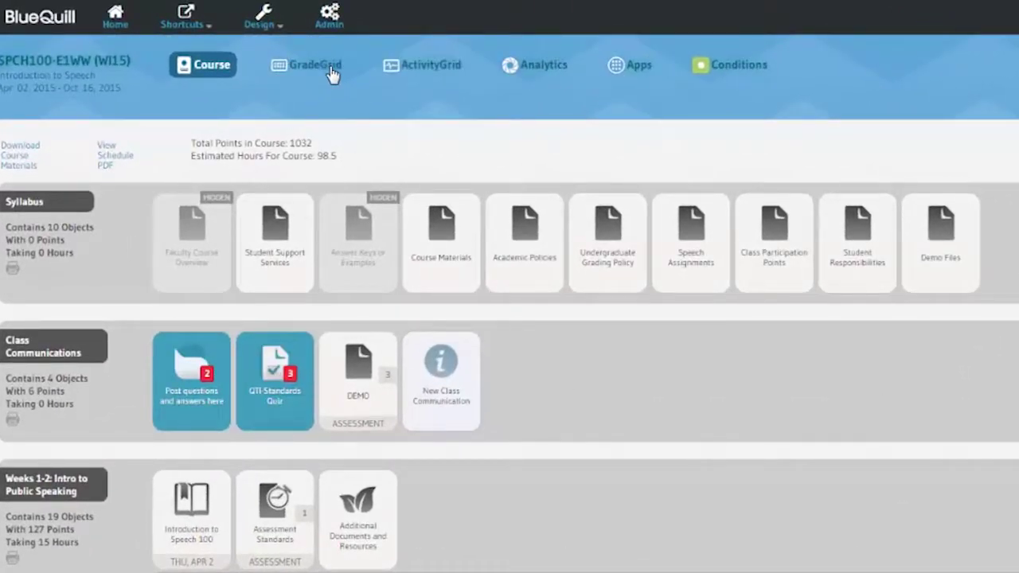
left_click(324, 70)
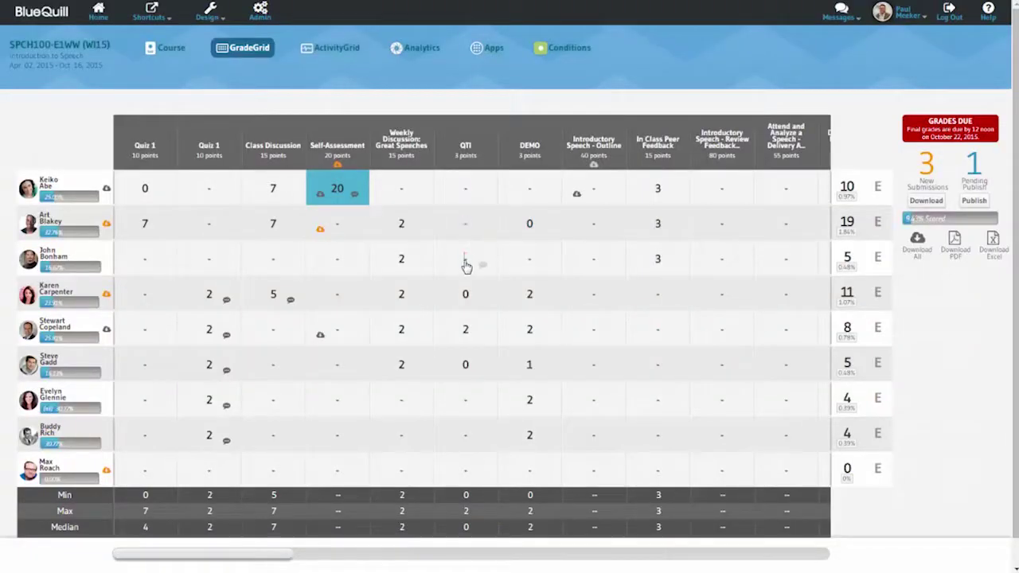
type("1")
key("Tab")
type("2")
left_click(593, 296)
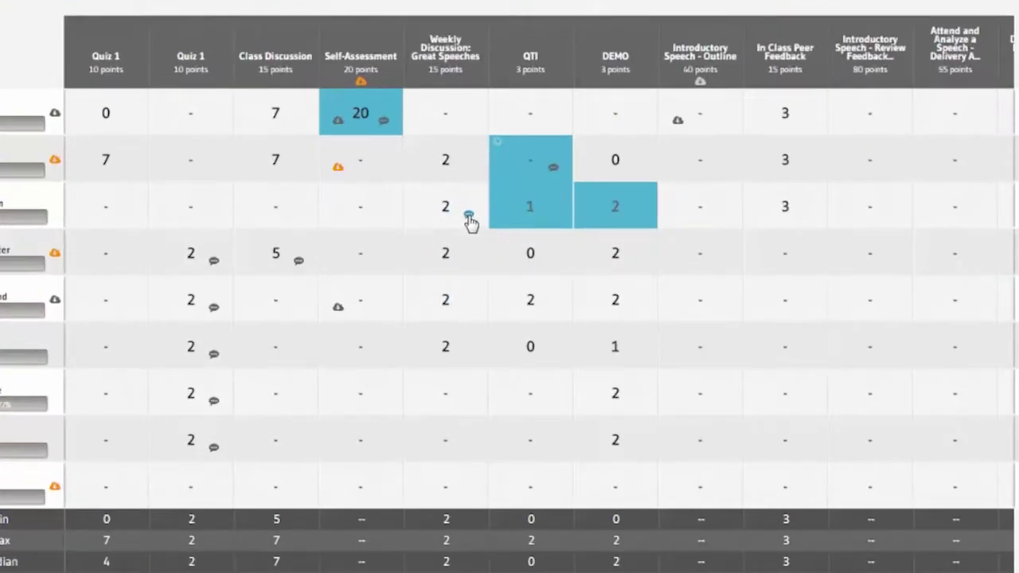
left_click(469, 217)
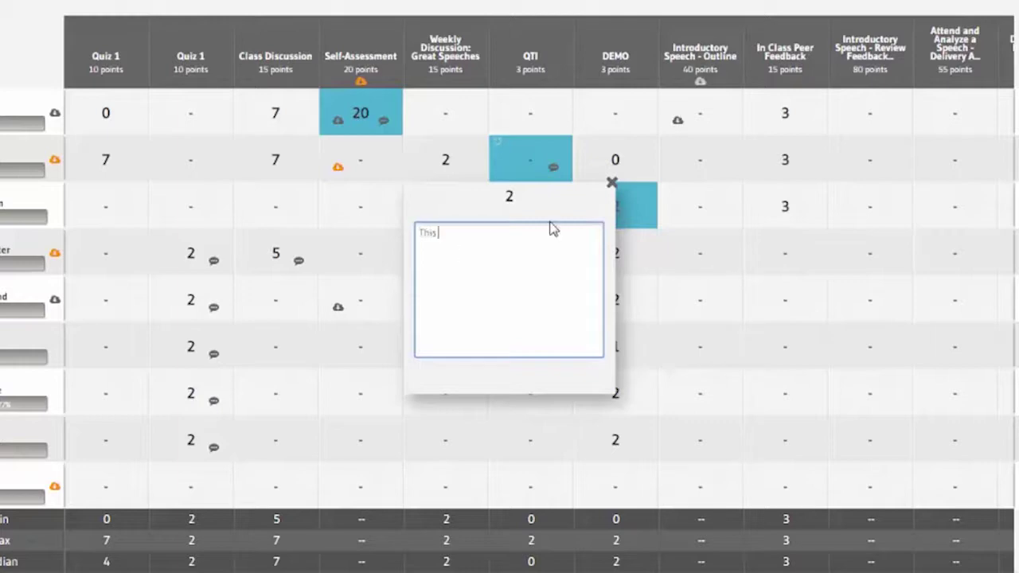
left_click(611, 183)
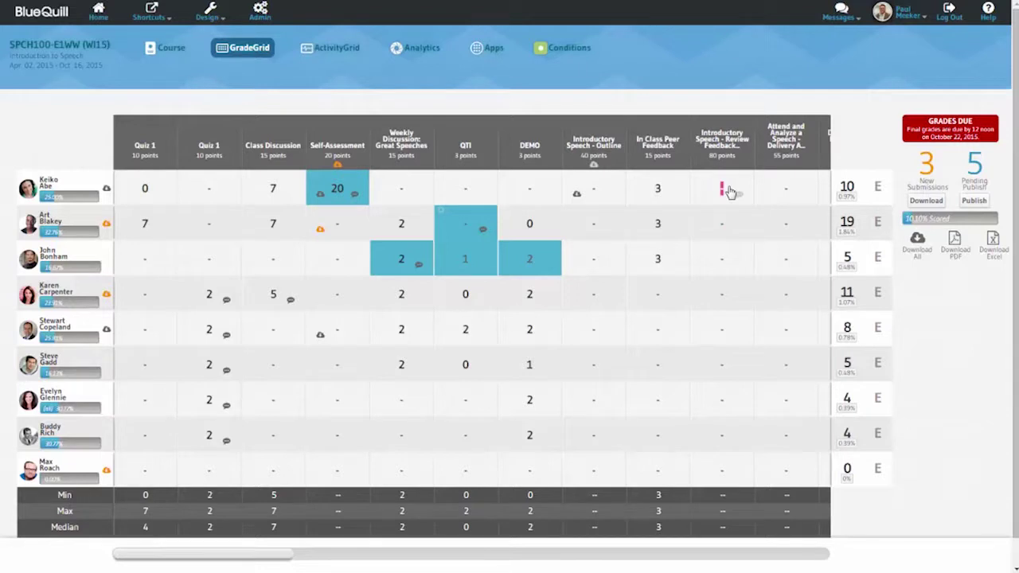
Give the second through sixth students 50 points with the comment "Comment here" for Introductory Speech - Review Feedback.
left_click(722, 256)
left_click_drag(722, 302, 725, 372)
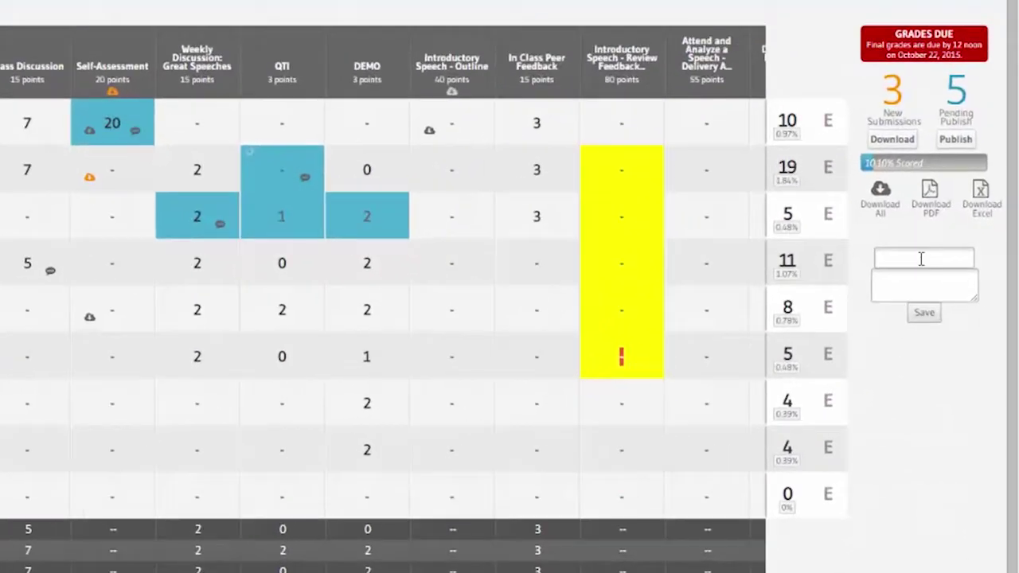
left_click(969, 290)
type("50")
left_click(947, 289)
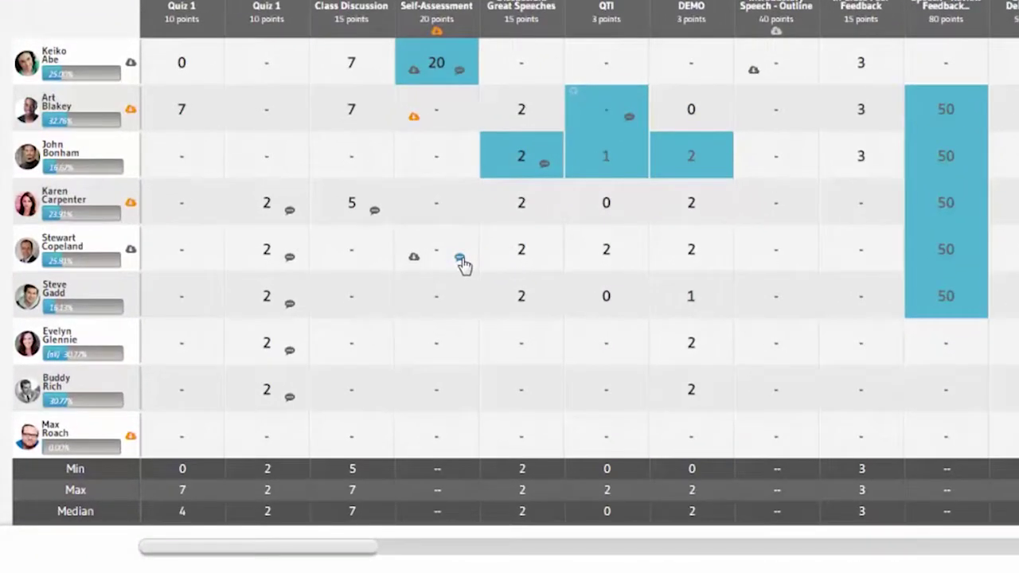
Upload "Highlights from Release LMS 6.6.docx" as feedback on the fifth student's Self-Assessment, and publish the pending grades.
left_click(356, 338)
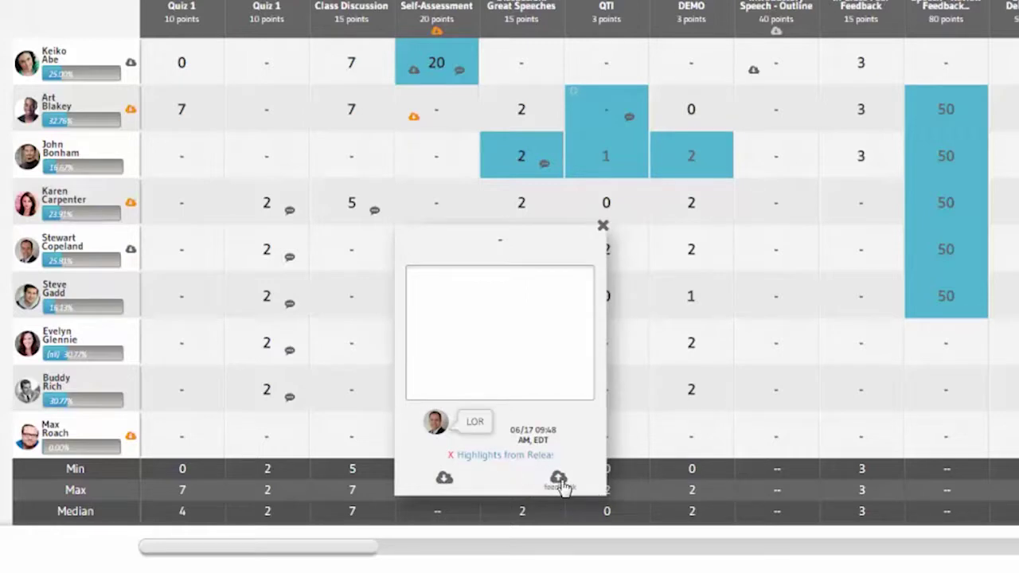
left_click(558, 480)
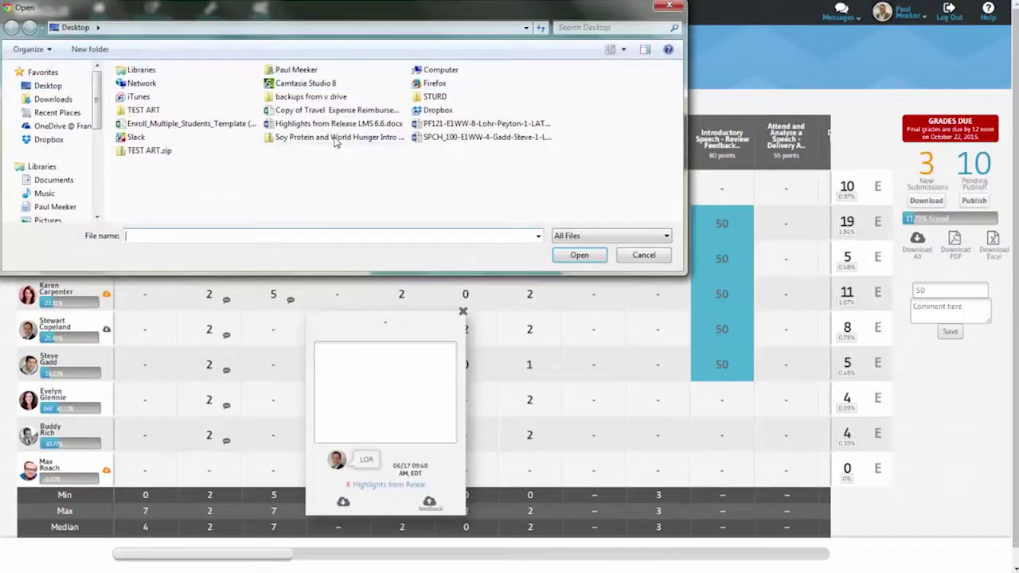
double_click(333, 126)
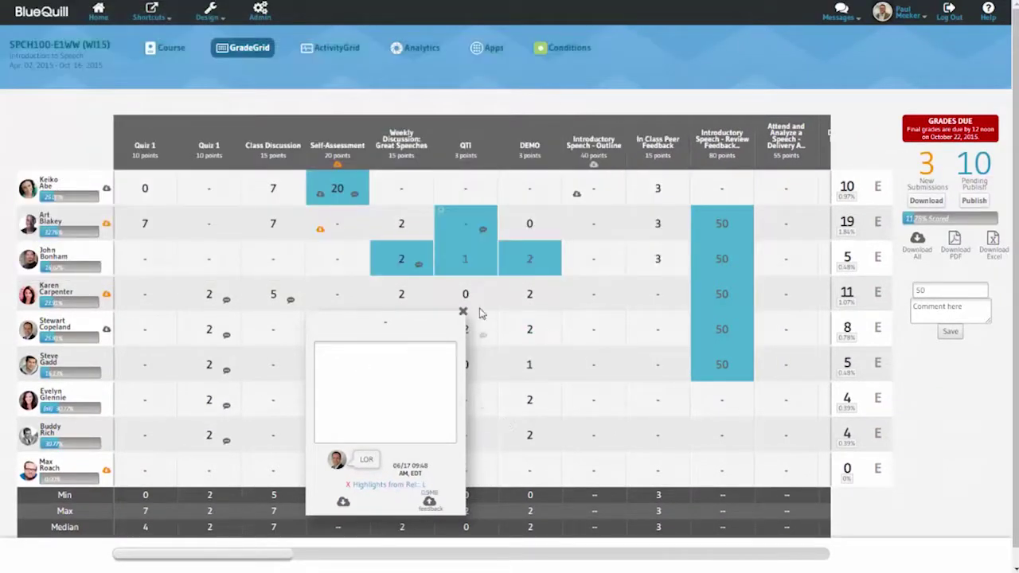
left_click(463, 311)
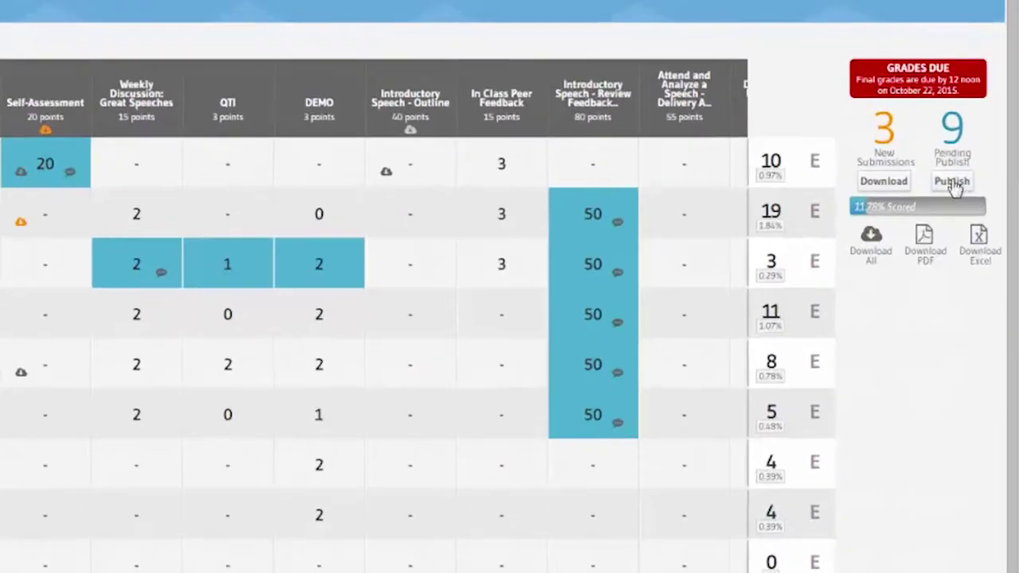
left_click(974, 200)
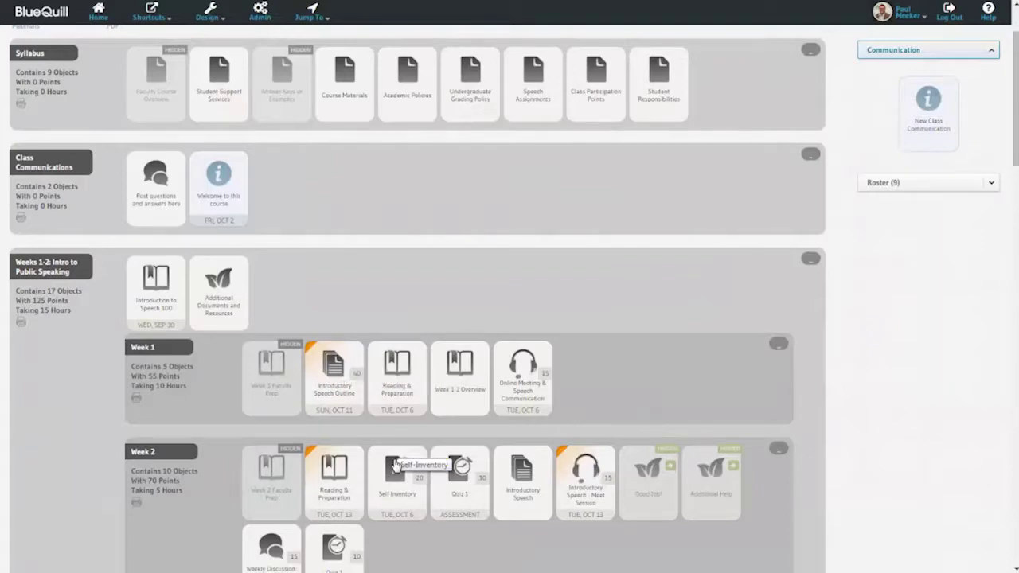
Open the first student's submitted document "My assignment.odt" from the Week 2 Self Inventory assignment.
left_click(396, 468)
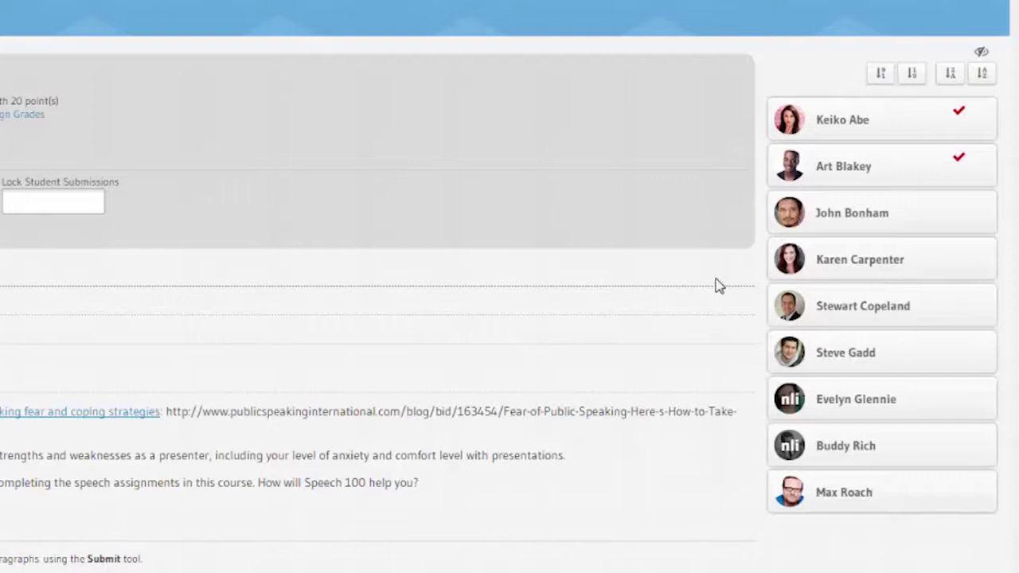
left_click(889, 117)
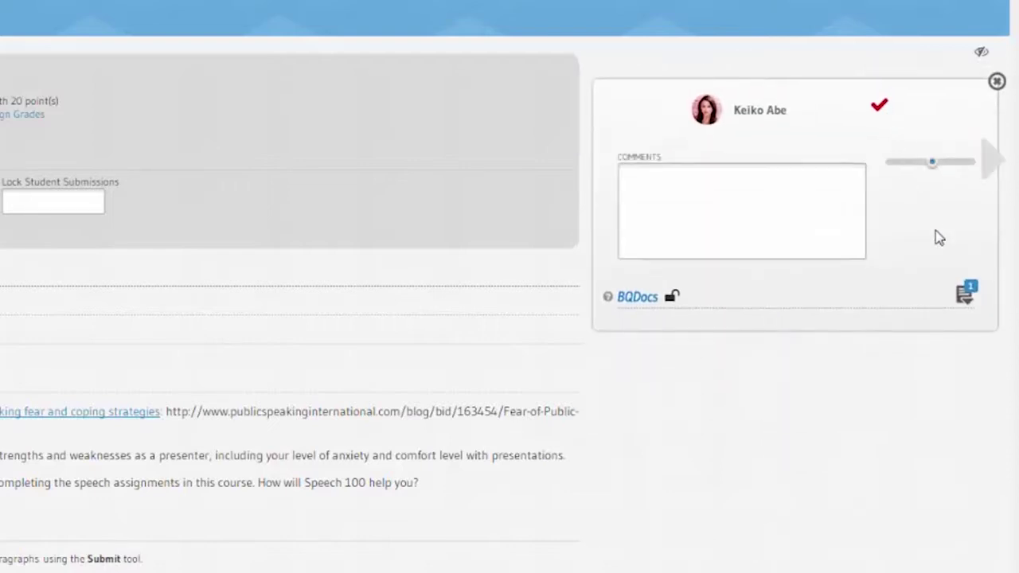
left_click(966, 297)
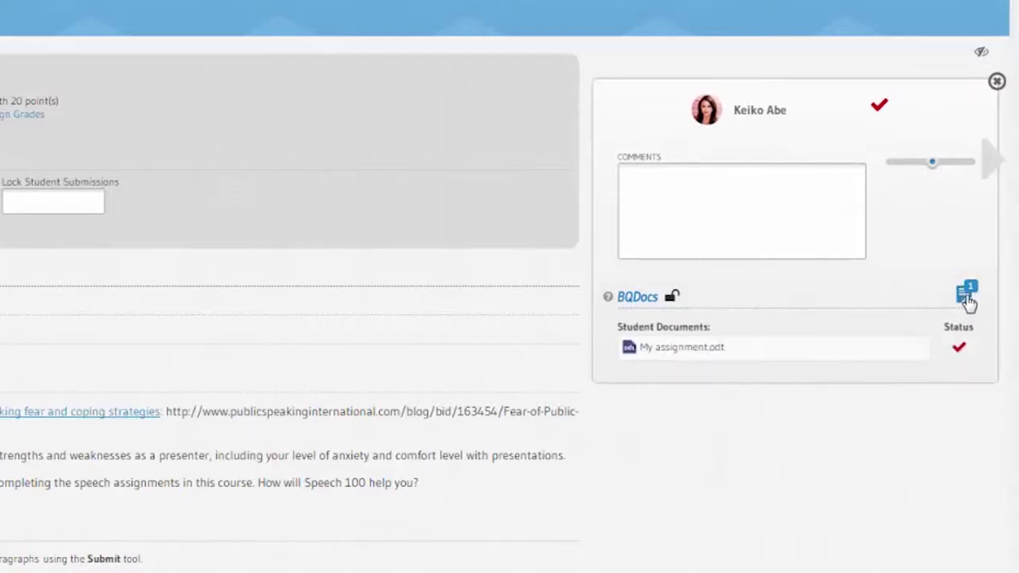
mouse_move(884, 356)
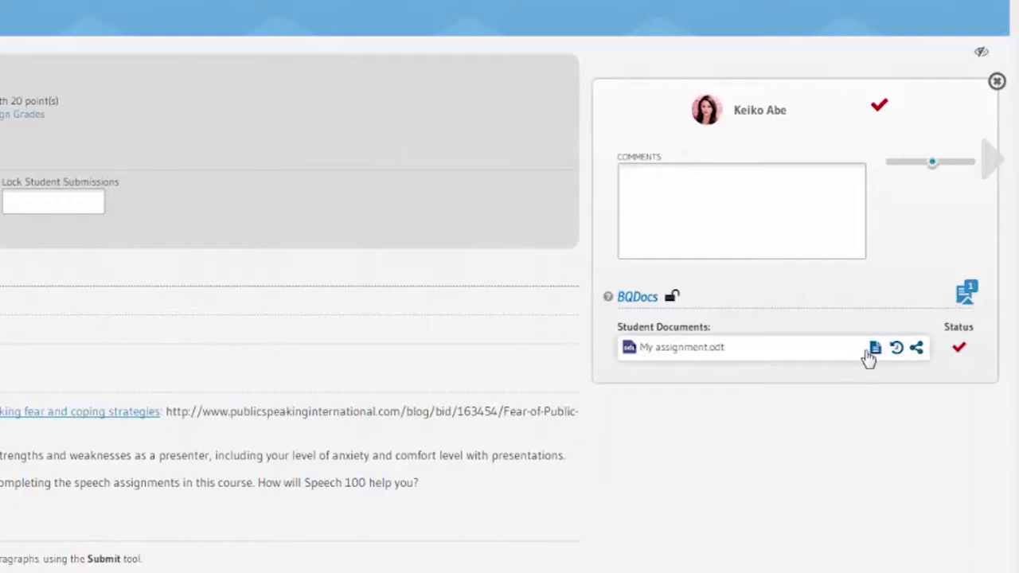
left_click(875, 350)
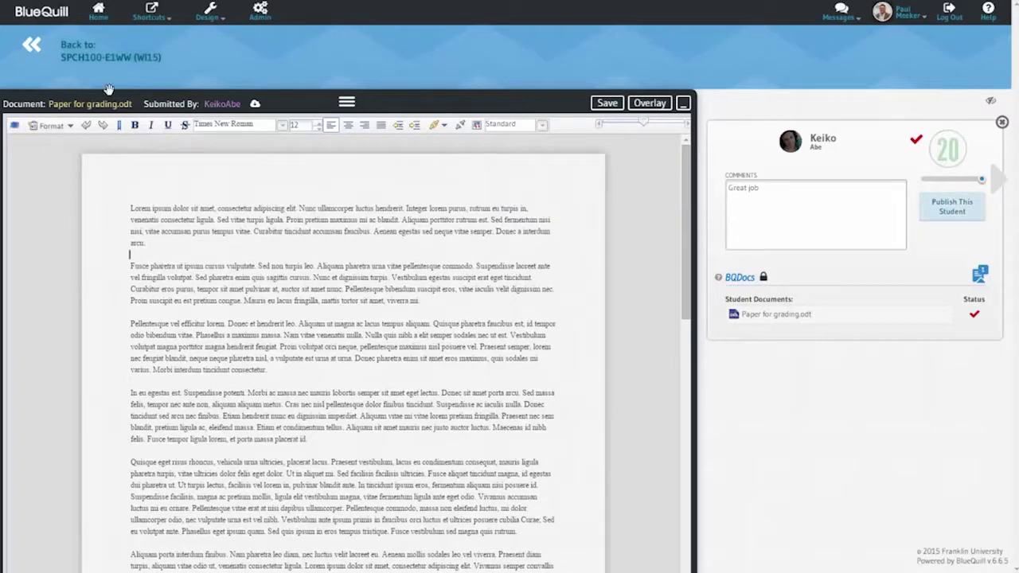
Add an annotation reading "This is an annotaction" below the first paragraph of the submitted paper.
left_click(118, 126)
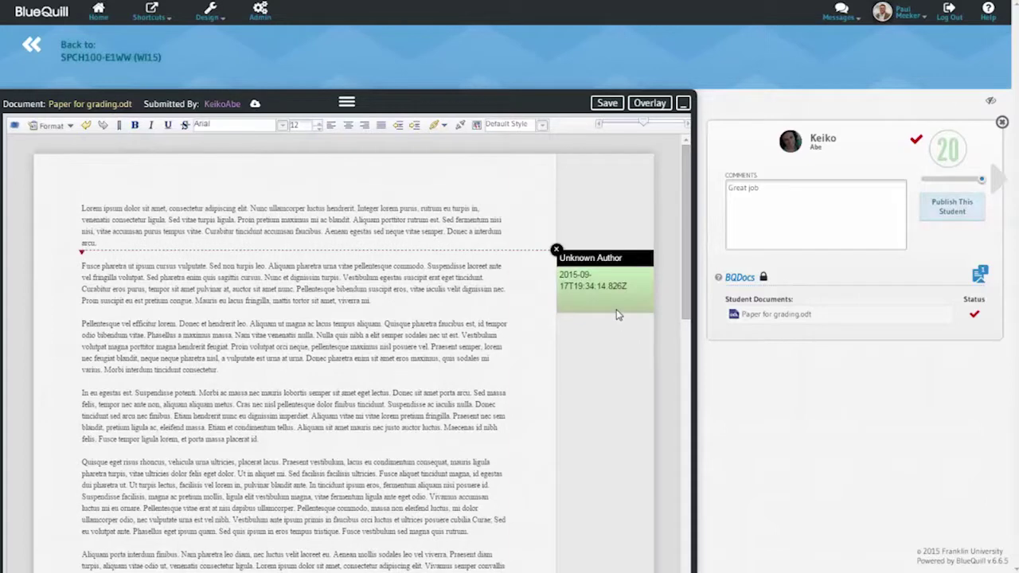
type("Th")
type("is is an annotation")
key("Return")
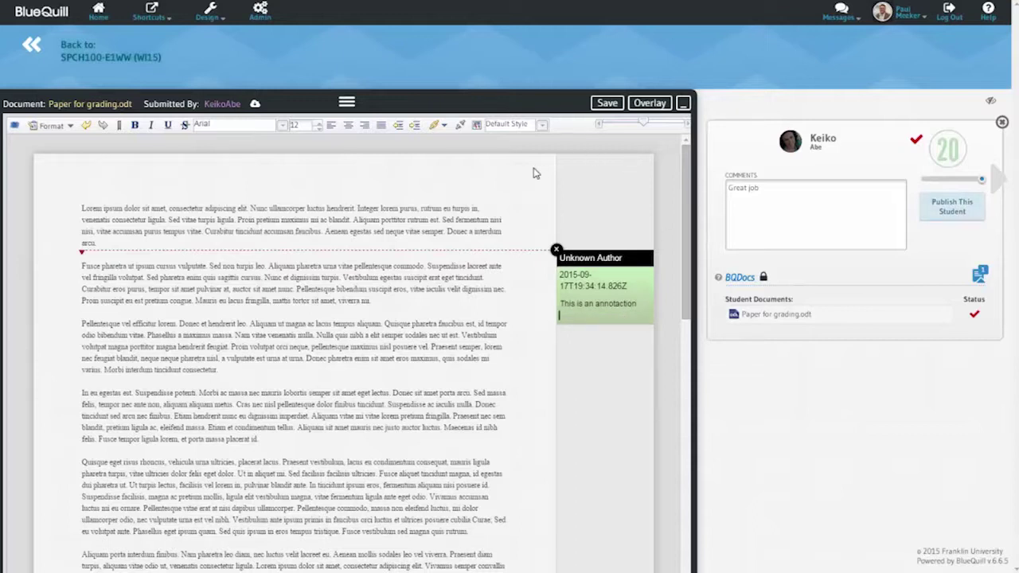
Insert the sample text "sdfasdfasdf" and "sDFASDFASDF" into the second and third lines of the first paragraph.
left_click(398, 208)
left_click(388, 220)
type("sadfasdfasdf")
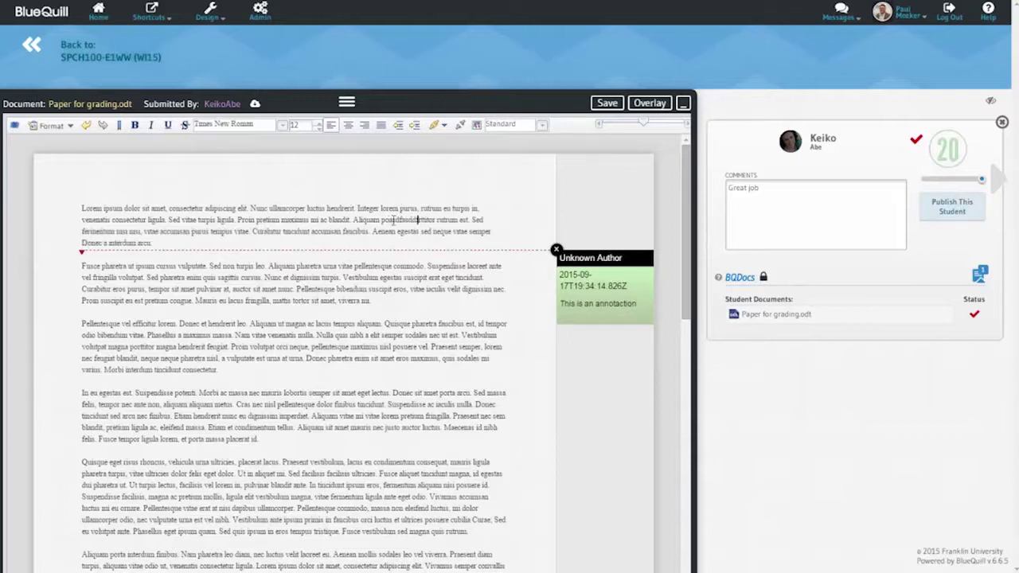
left_click(407, 231)
type("sDFASDFASDFs")
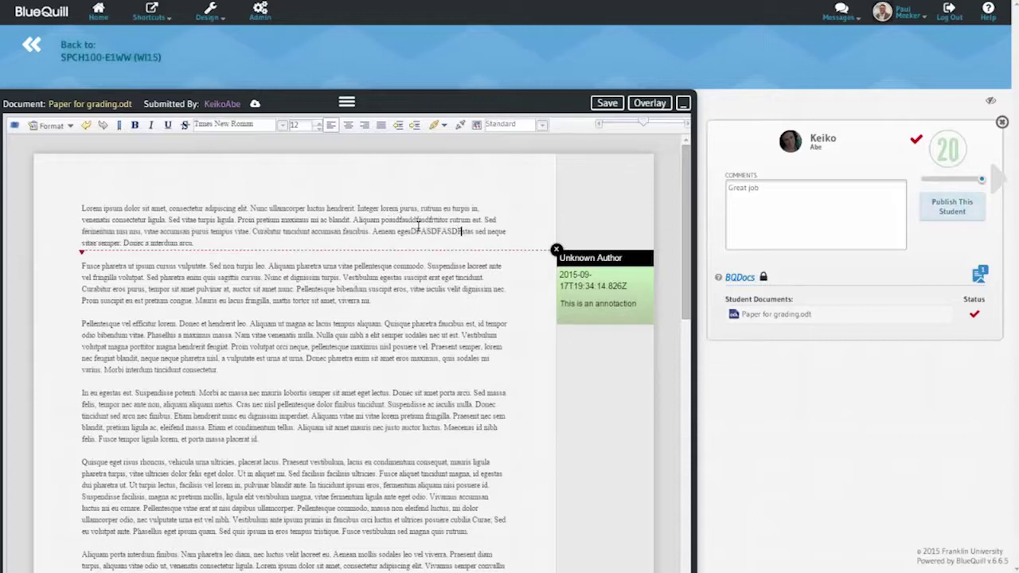
key("Caps_Lock")
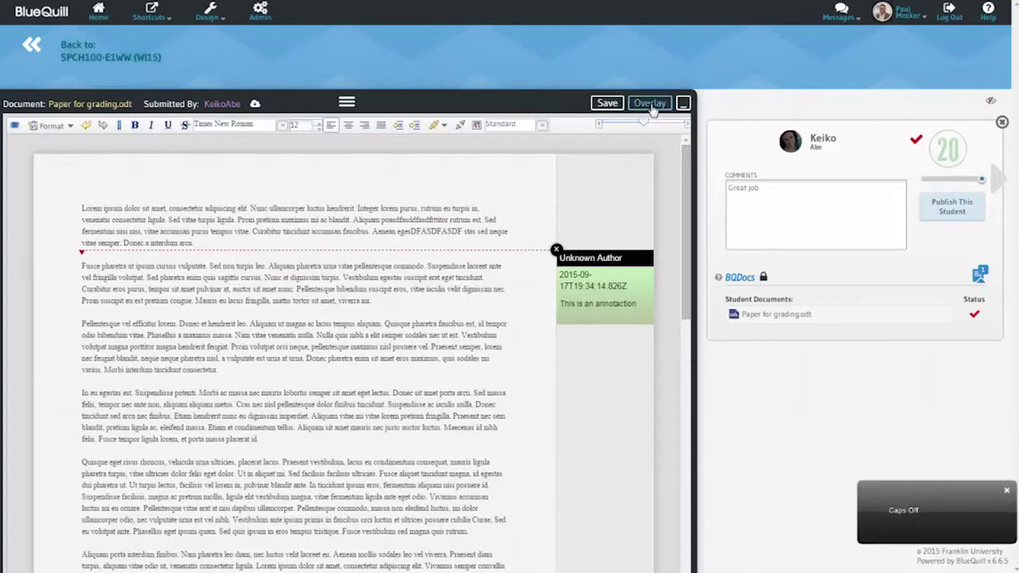
Overlay the paper with a looping magenta marker stroke across the first three paragraphs and two magenta notes, one reading "Hello there".
left_click(650, 105)
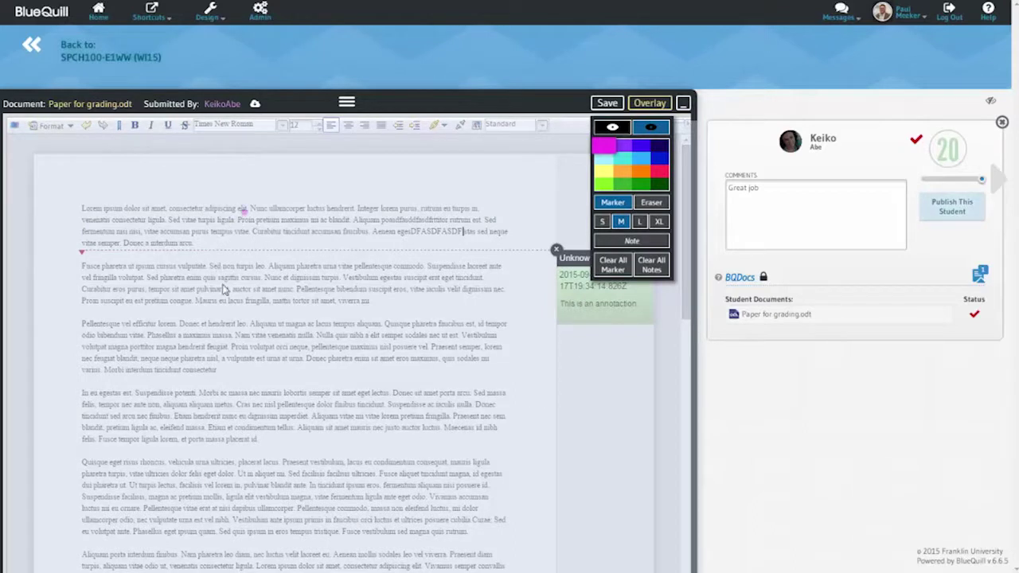
mouse_move(243, 209)
left_mouse_down()
mouse_move(330, 323)
mouse_move(311, 358)
mouse_move(434, 328)
mouse_move(451, 380)
left_mouse_up()
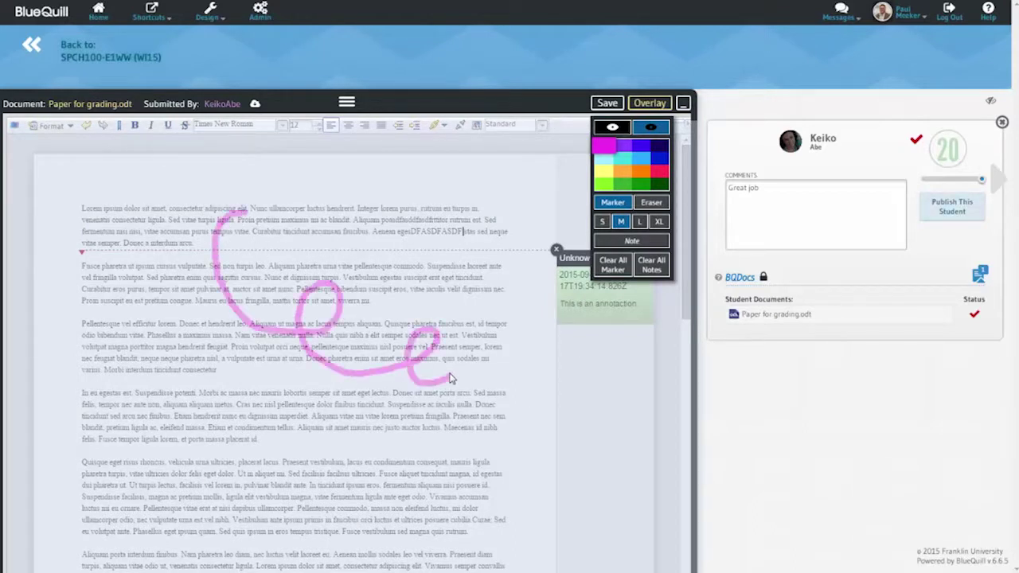
left_click(628, 244)
left_click_drag(161, 342, 257, 410)
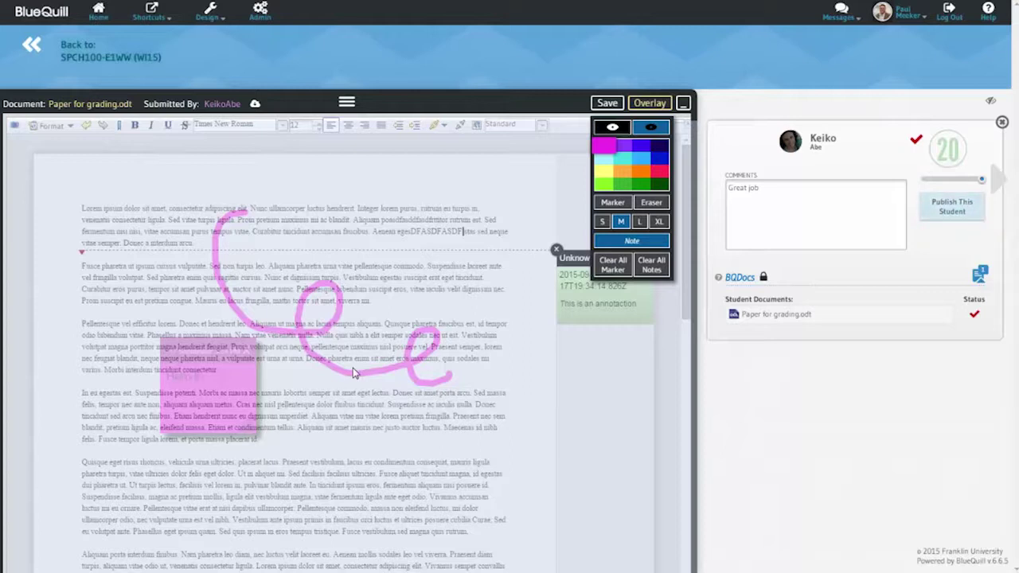
left_click_drag(357, 377, 453, 475)
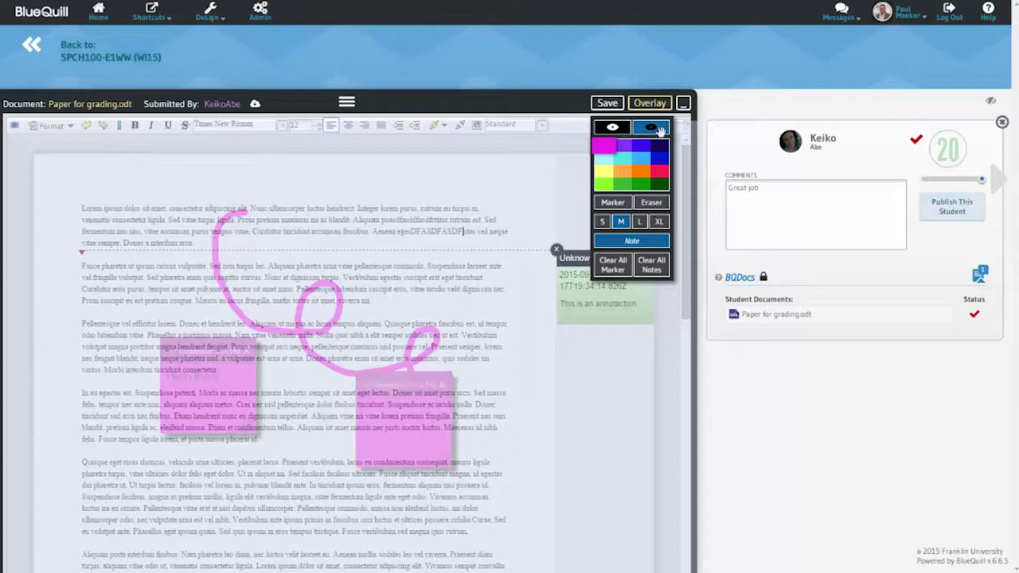
Save the marked-up paper and download the document.
left_click(605, 105)
mouse_move(948, 321)
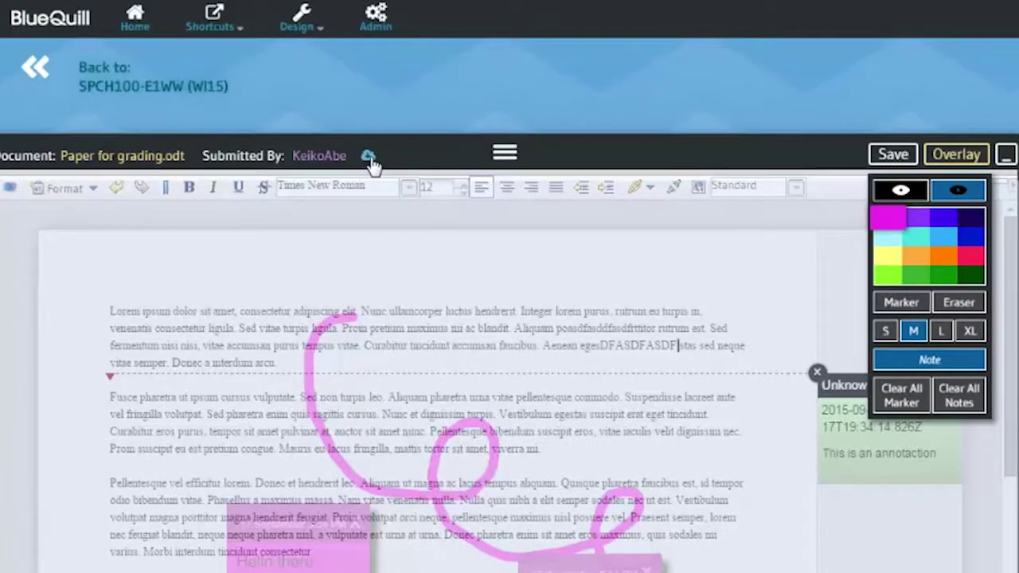
left_click(368, 157)
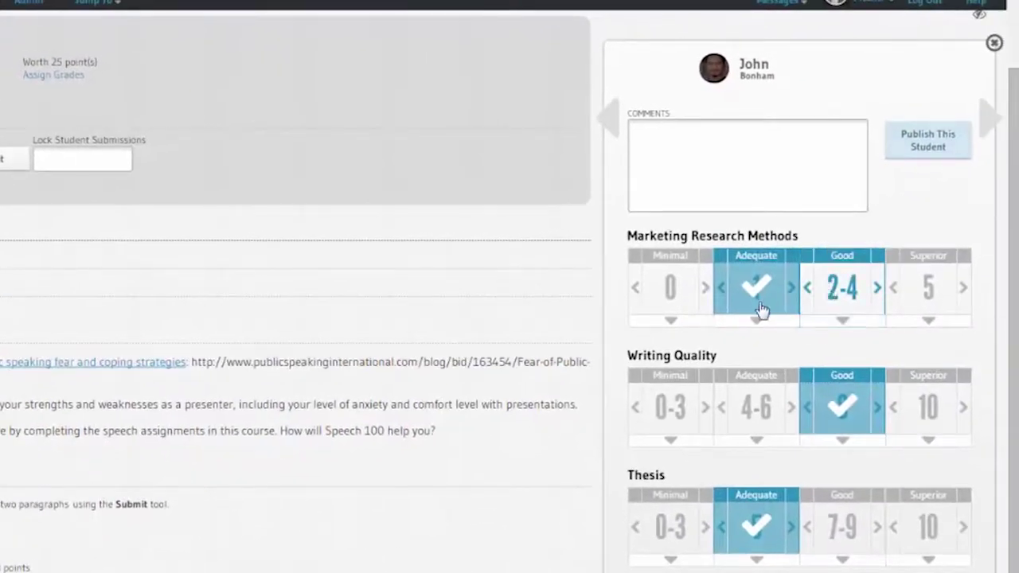
Rate the third student Minimal for Marketing Research Methods, Adequate for Writing Quality and Good for Thesis, and publish the student's grade.
left_click(675, 289)
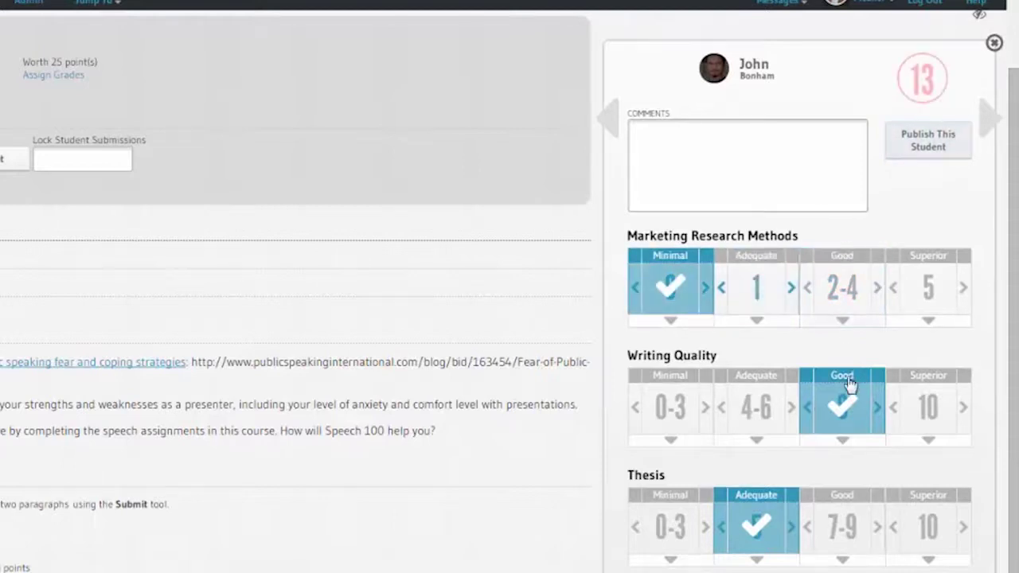
left_click(749, 418)
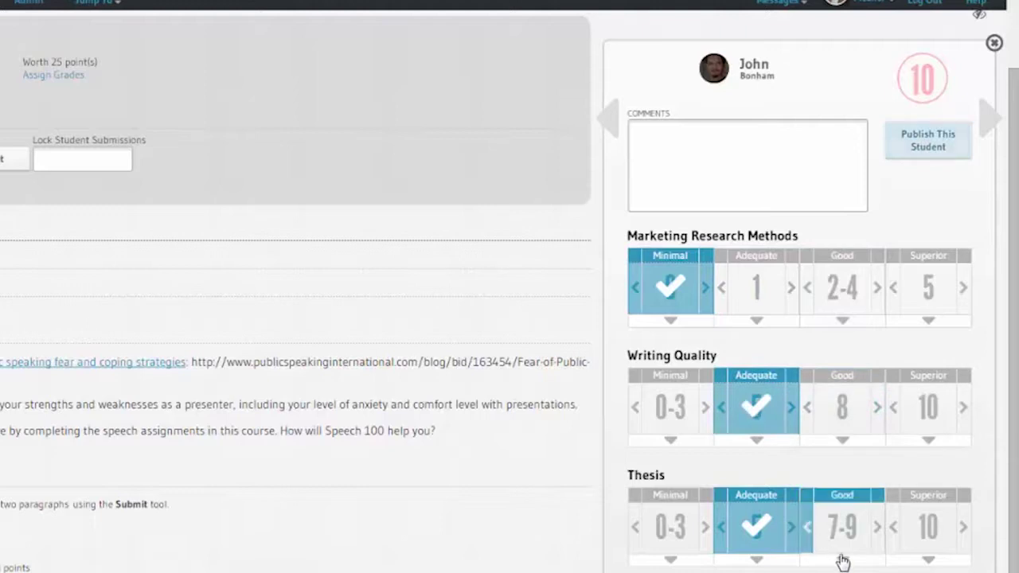
left_click(842, 533)
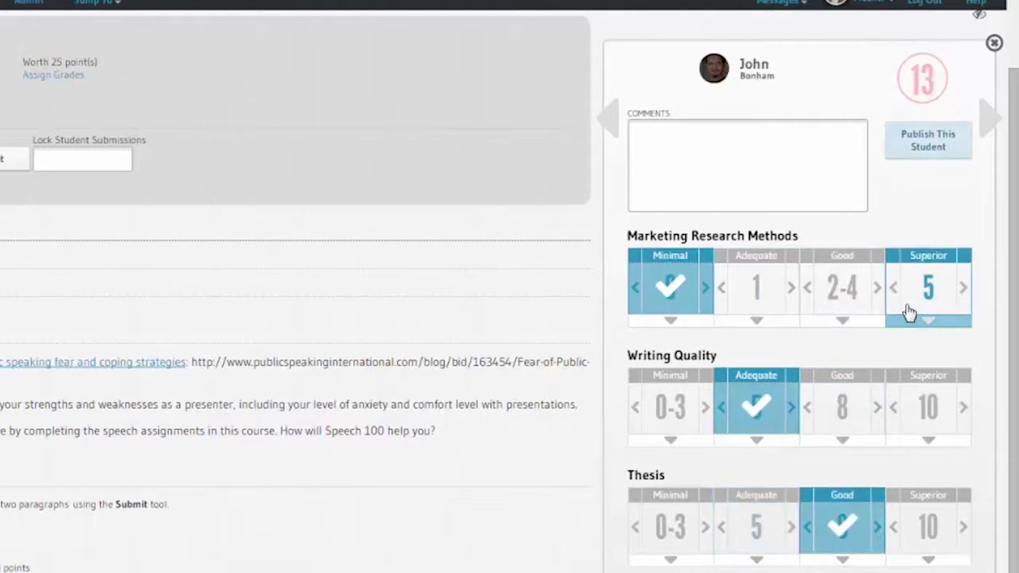
left_click(926, 153)
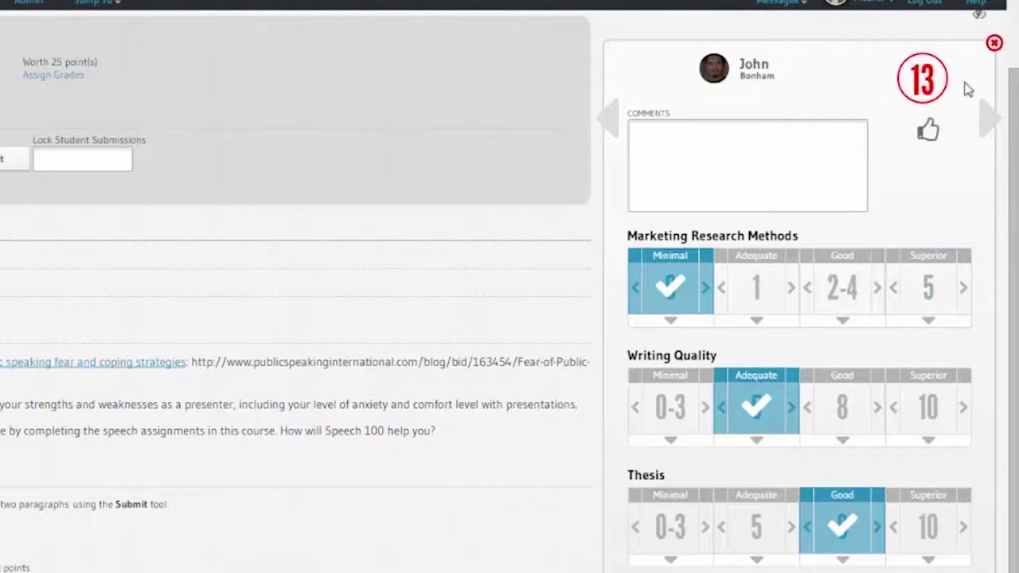
Examine the rubric level descriptions for Marketing Research Methods and Writing Quality, and close the student's grading panel.
left_click(842, 322)
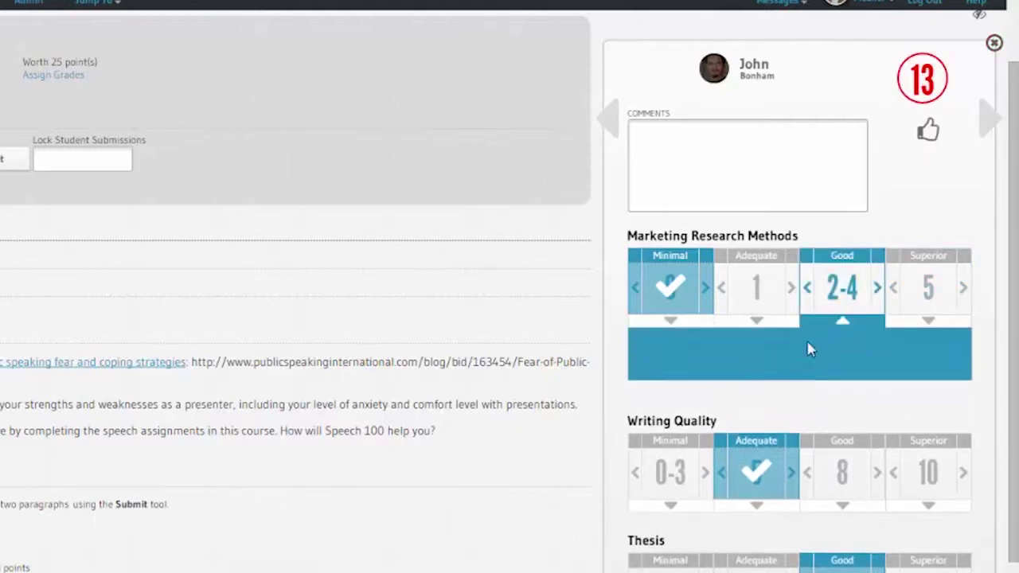
left_click(758, 322)
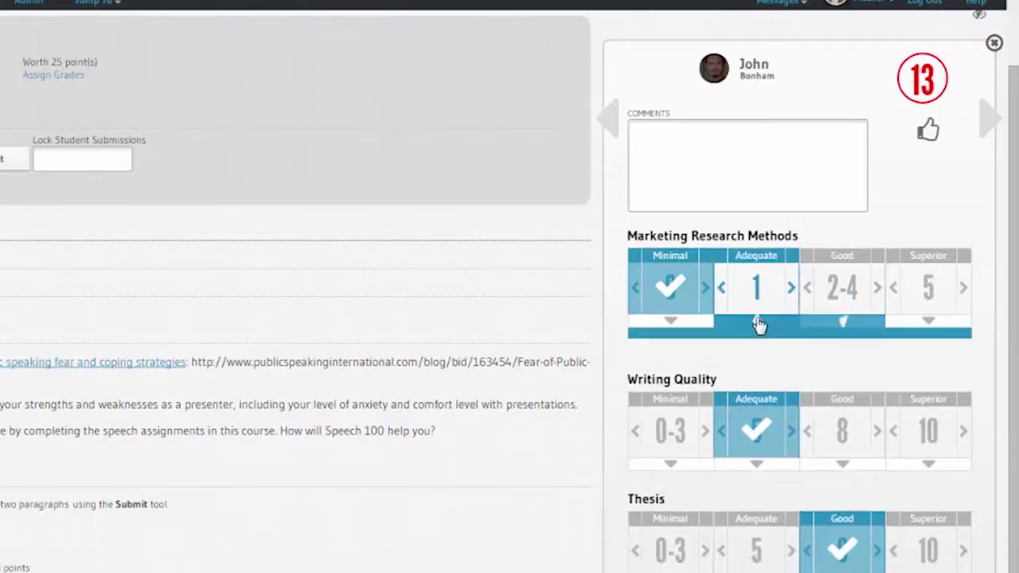
left_click(849, 493)
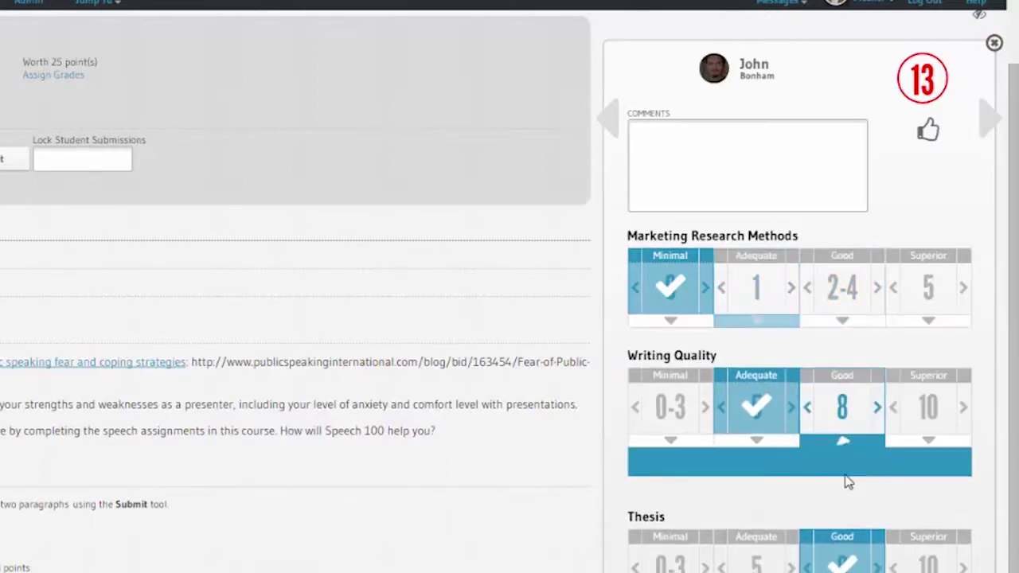
left_click(751, 446)
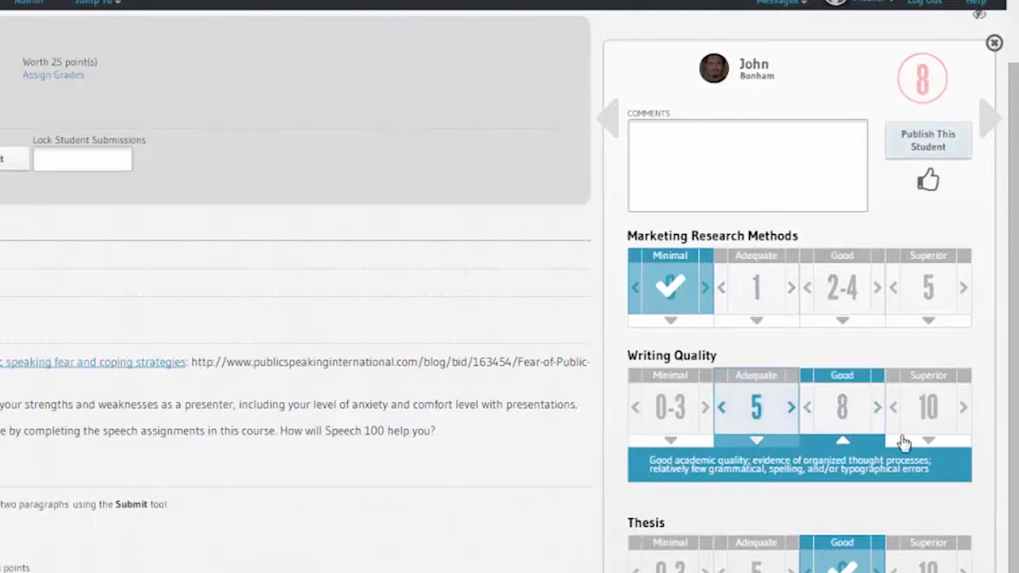
left_click(928, 443)
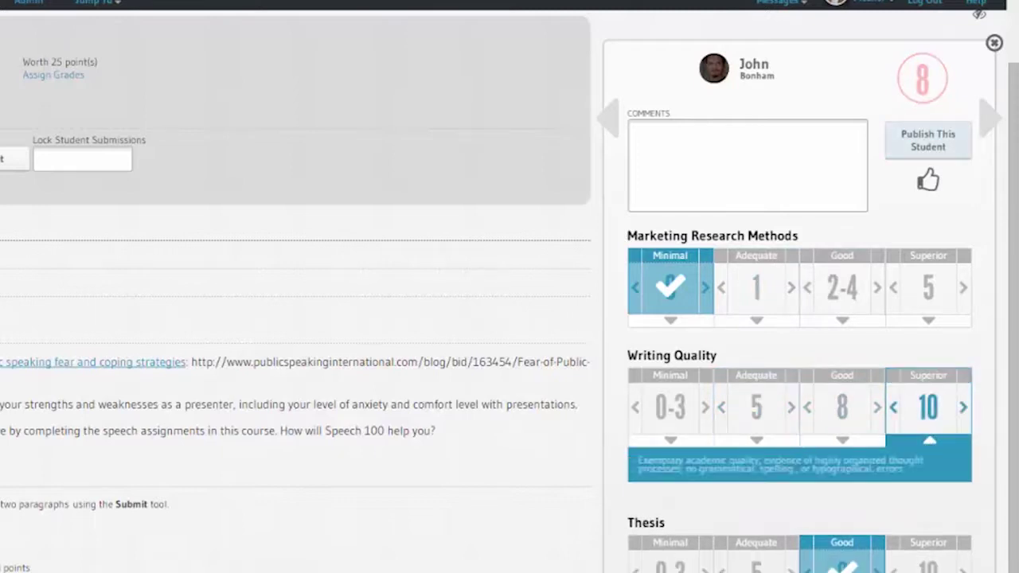
left_click(994, 44)
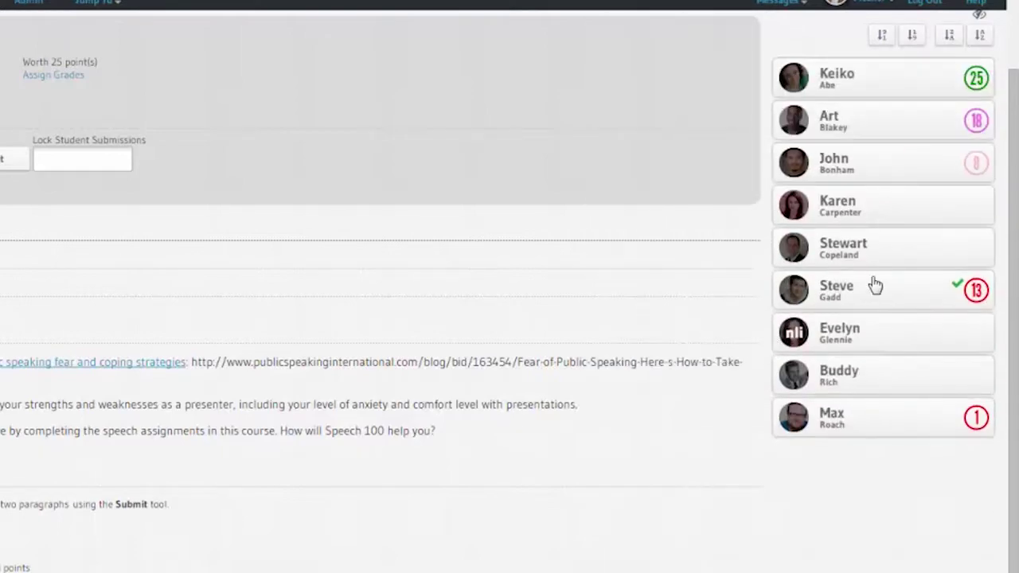